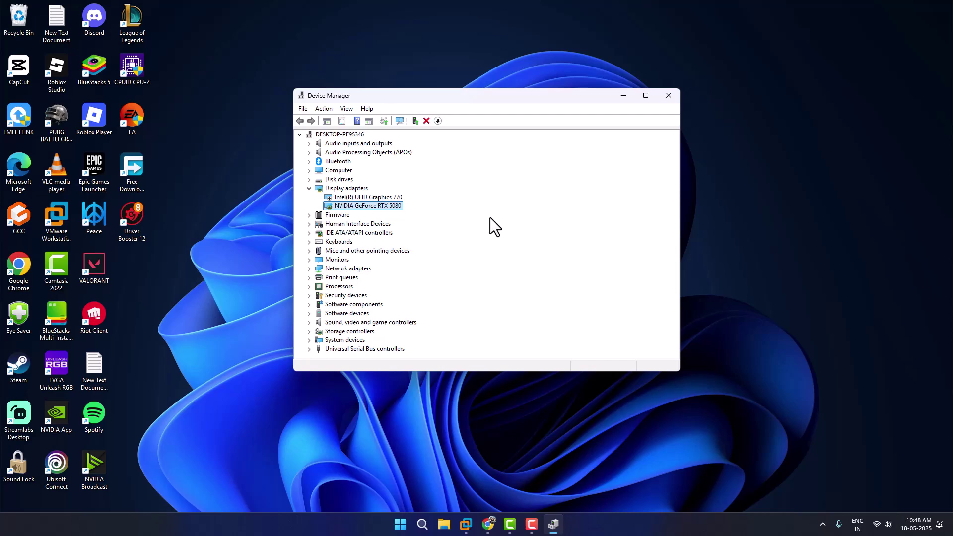
Step: In Chrome, search nvidia.com/drivers for GeForce RTX 5080 drivers, Windows 11, English (US)
left_click(624, 95)
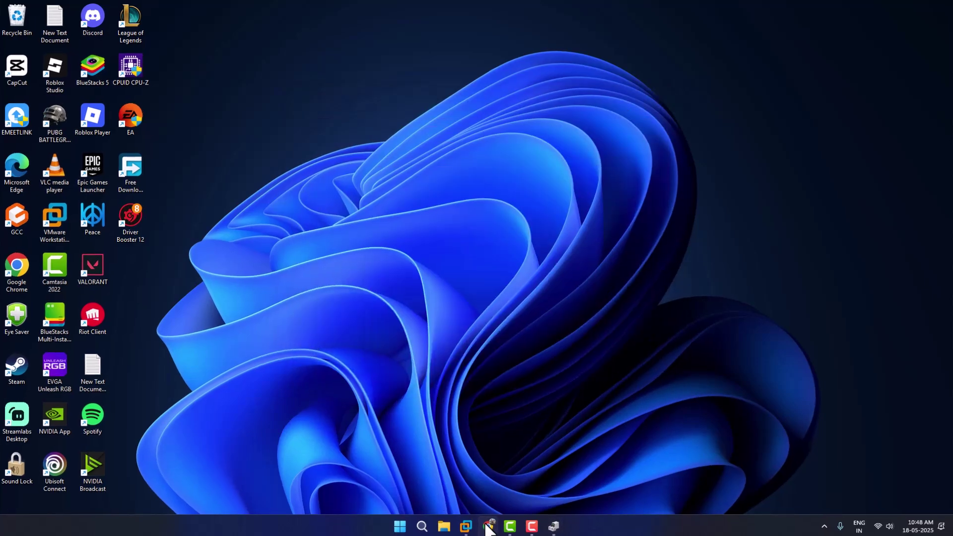
left_click(488, 524)
left_click(475, 38)
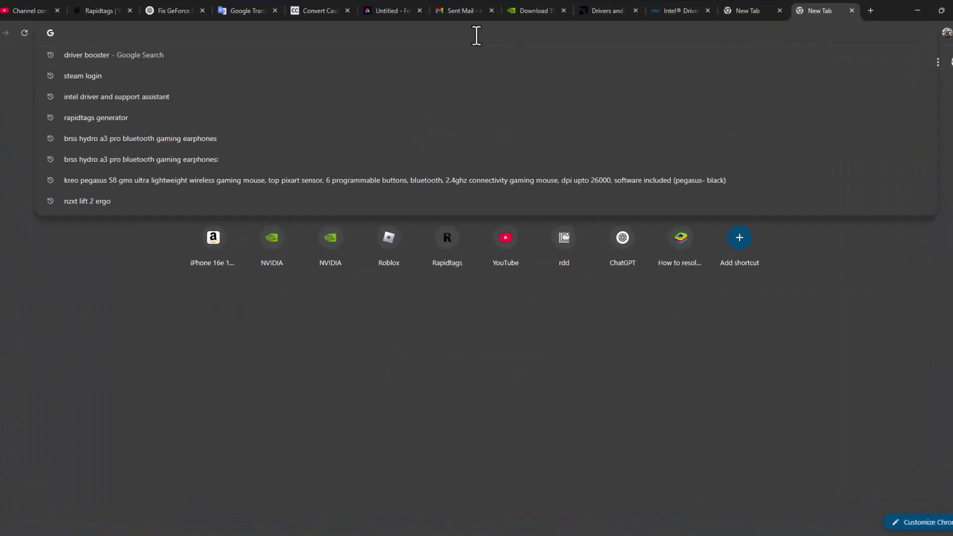
type("nvidia.com/en-us/drivers/")
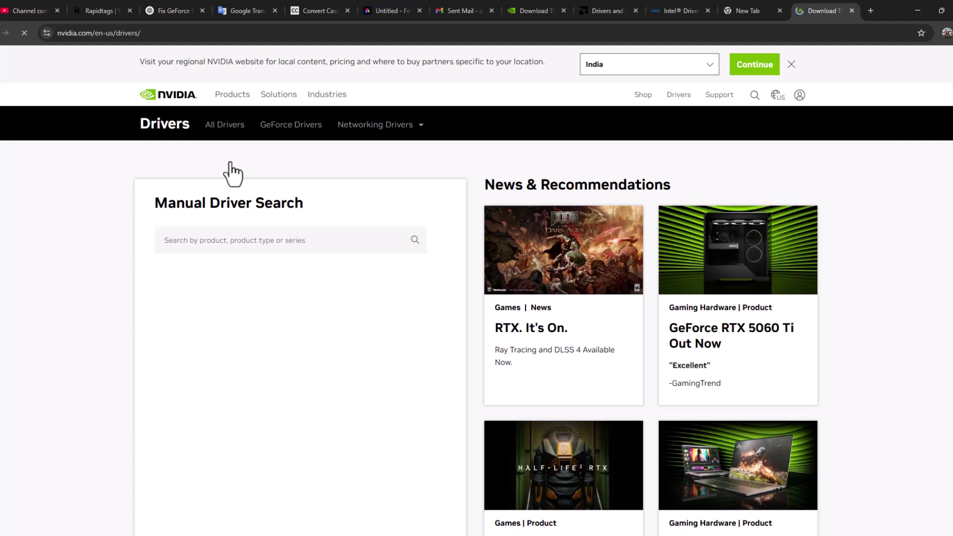
scroll(570, 319, "down", 2)
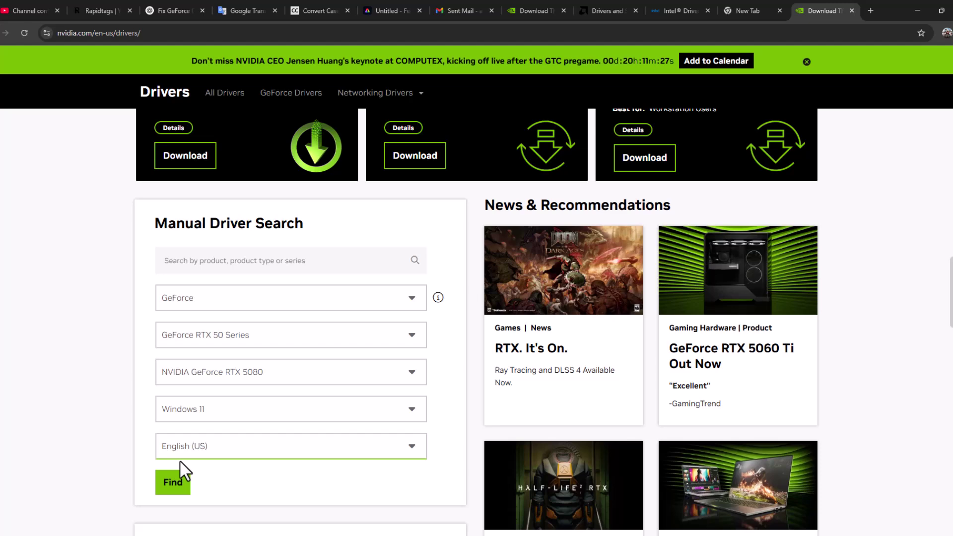
left_click(173, 482)
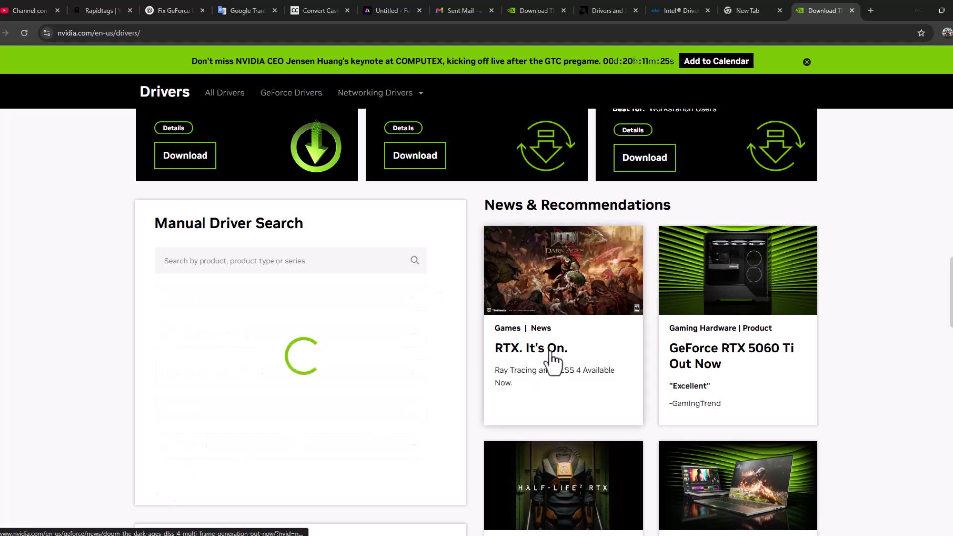
scroll(187, 461, "down", 3)
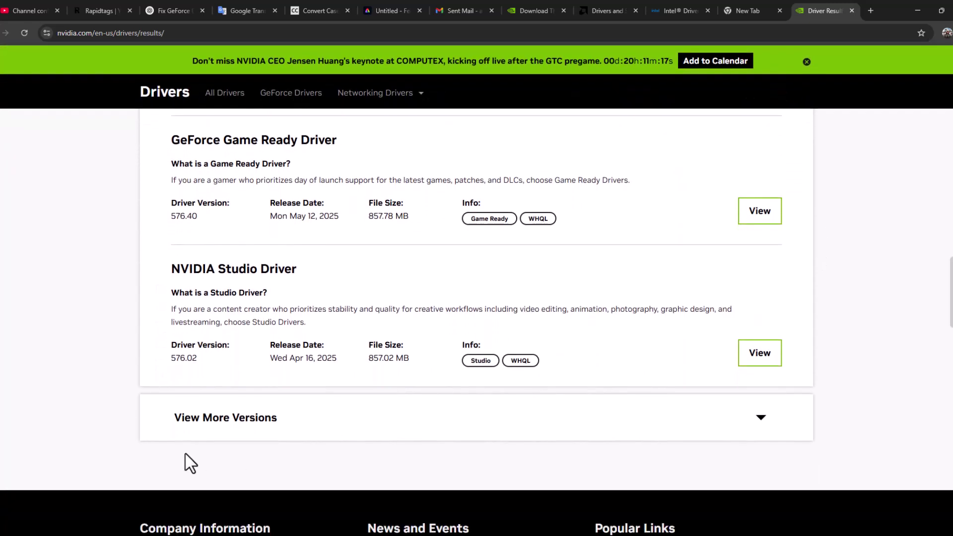
Step: Expand the older driver versions and find Game Ready Driver 572.16 in the list
left_click(241, 434)
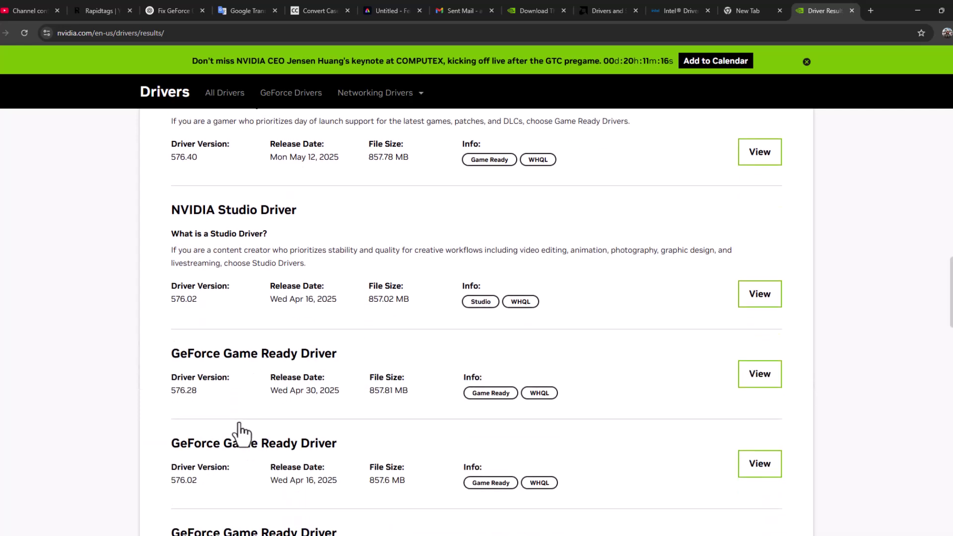
scroll(277, 423, "down", 4)
scroll(901, 347, "down", 2)
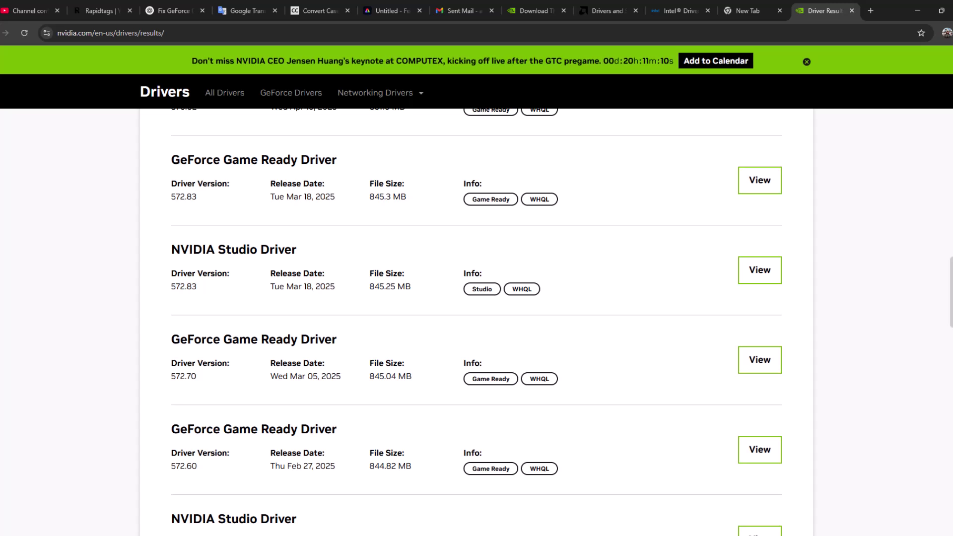
scroll(477, 320, "down", 2)
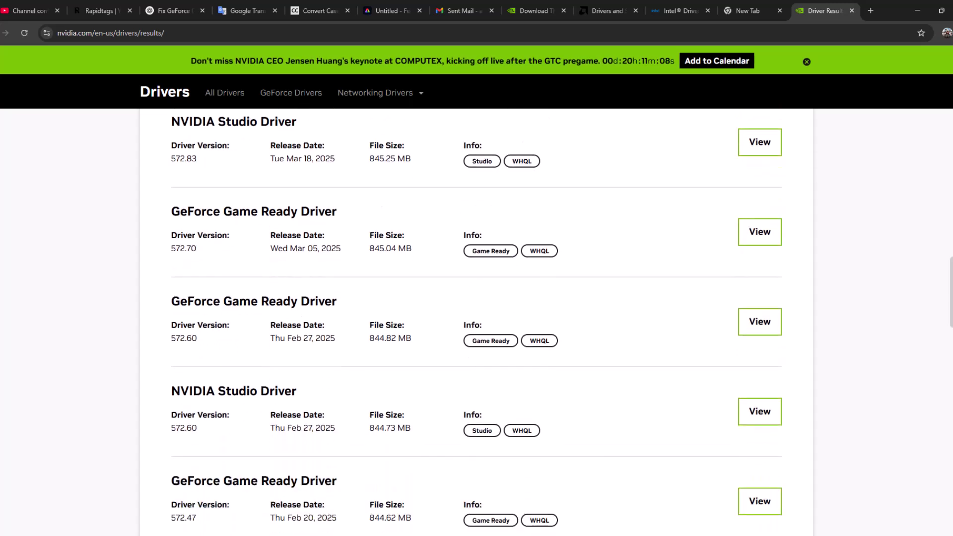
scroll(476, 320, "down", 2)
scroll(477, 321, "down", 1)
scroll(476, 320, "down", 1)
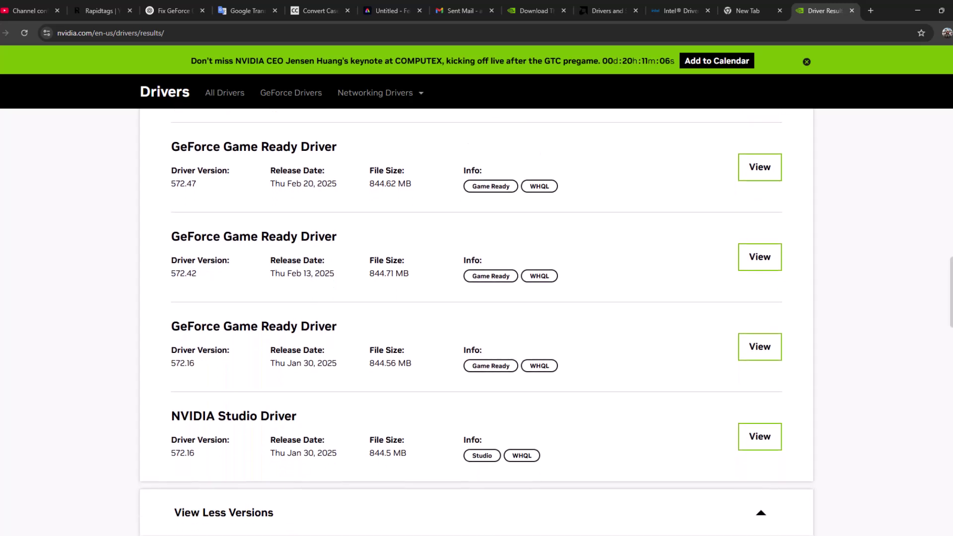
left_click_drag(197, 351, 171, 341)
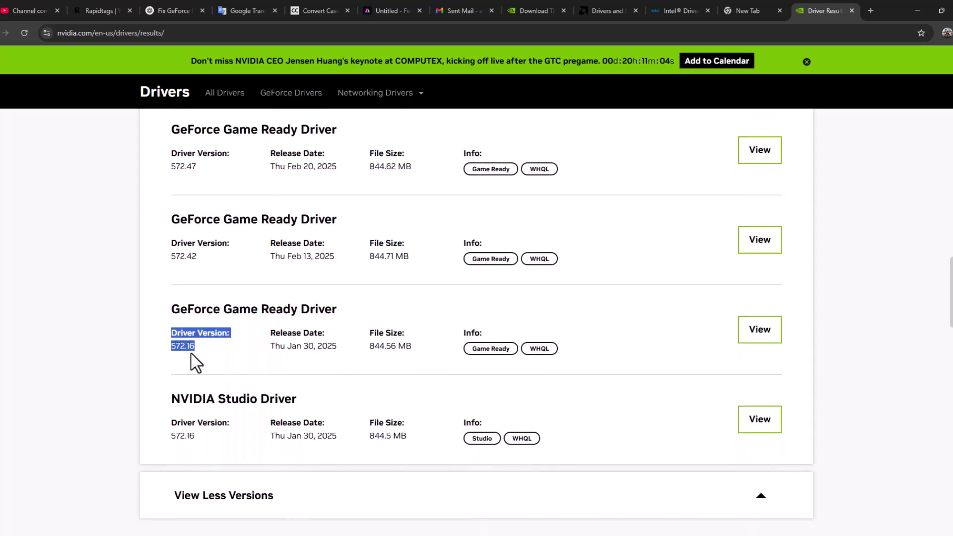
left_click(336, 339)
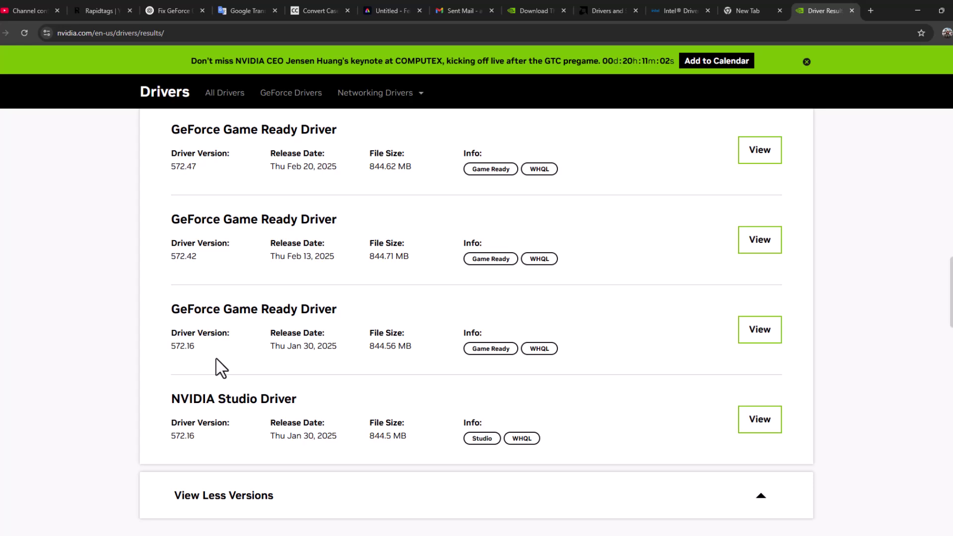
left_click_drag(198, 356, 171, 342)
left_click(703, 354)
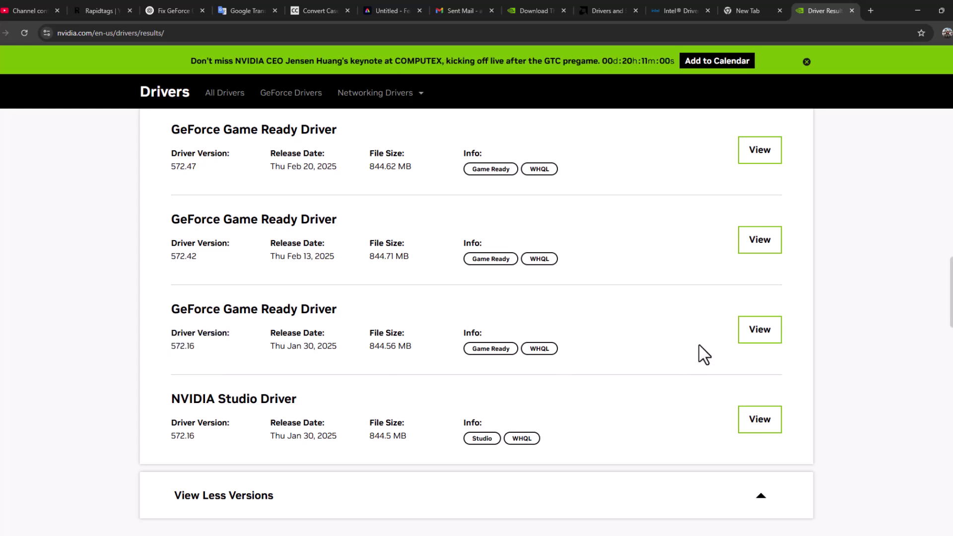
Step: Start the 572.16 driver download, pause it in Chrome's downloads, and open File Explorer
left_click(752, 338)
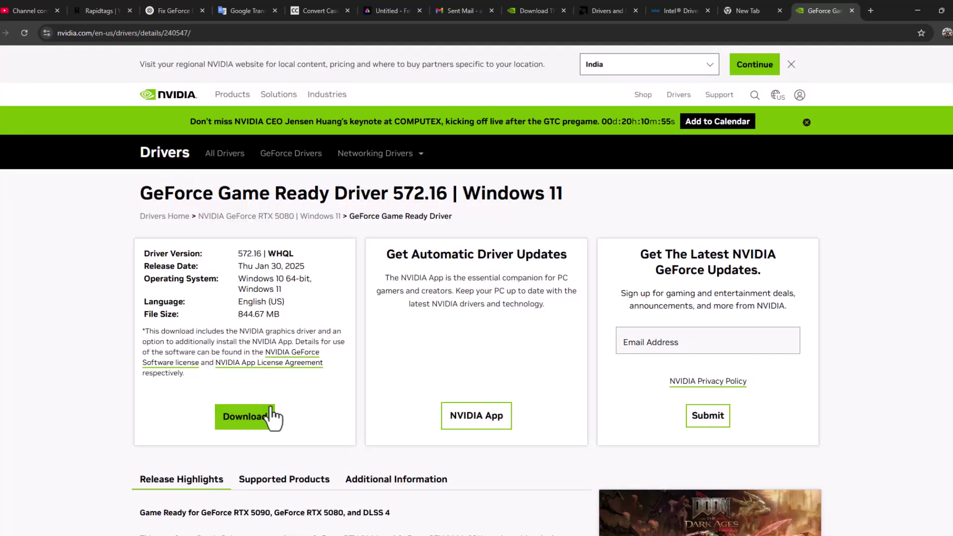
left_click(264, 421)
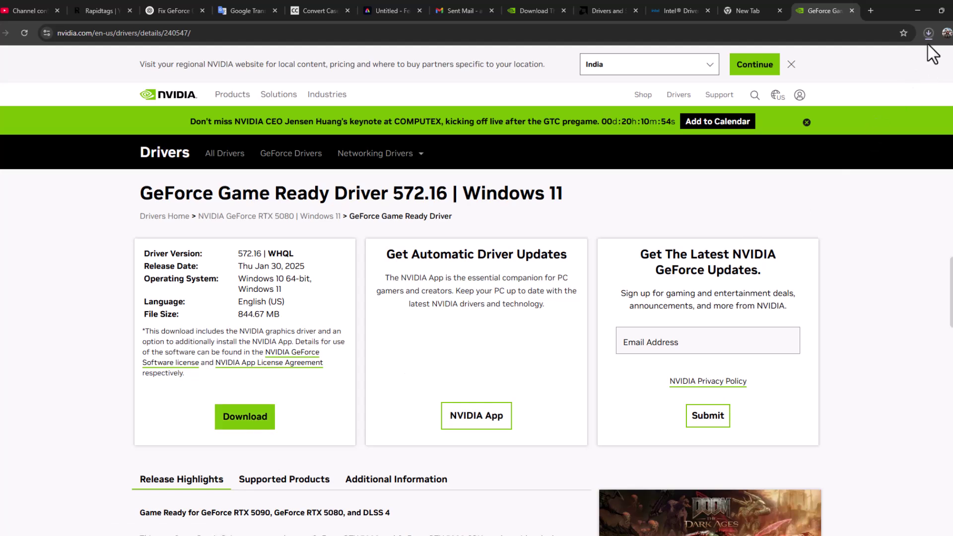
left_click(928, 33)
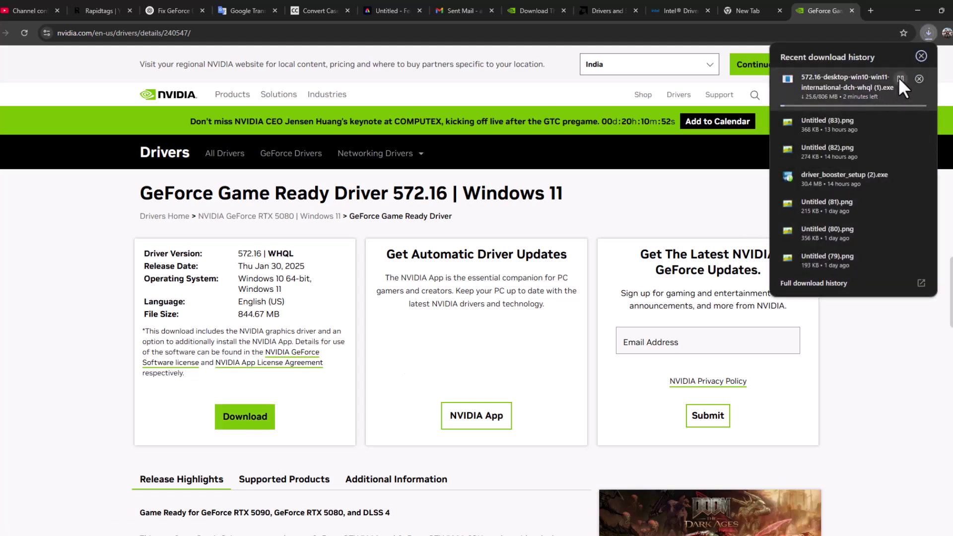
left_click(898, 77)
left_click(929, 30)
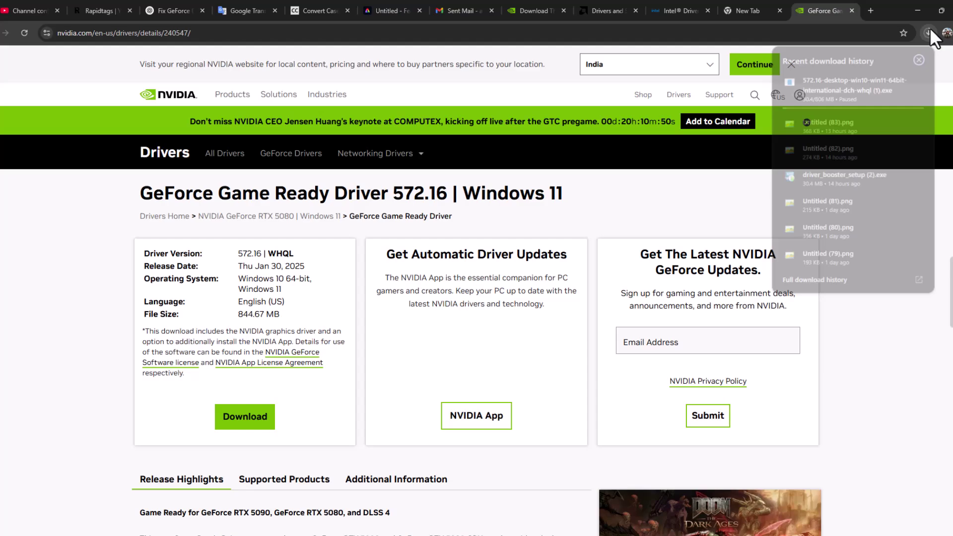
left_click(930, 27)
key("super+e")
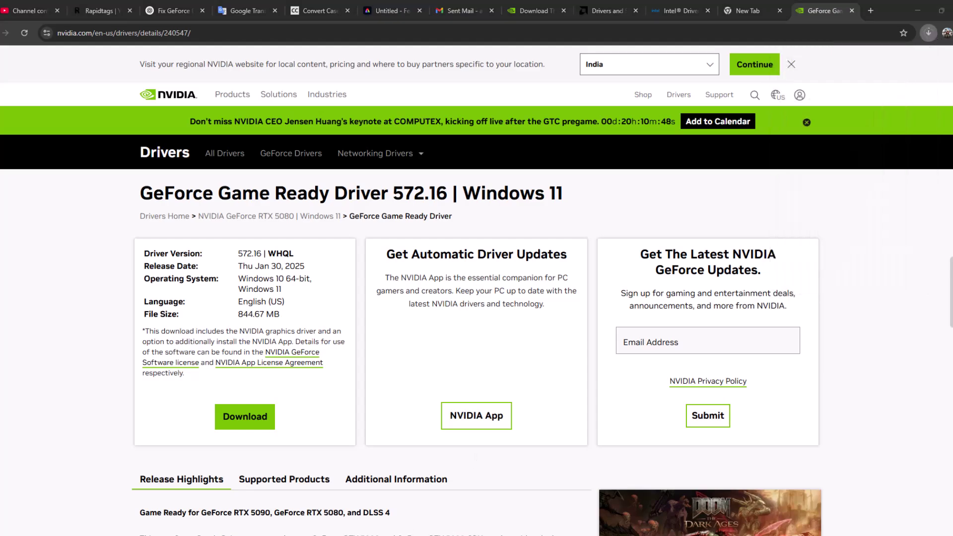
Step: Run the 572.16-desktop-win10-win11 installer from the Downloads folder
left_click(22, 162)
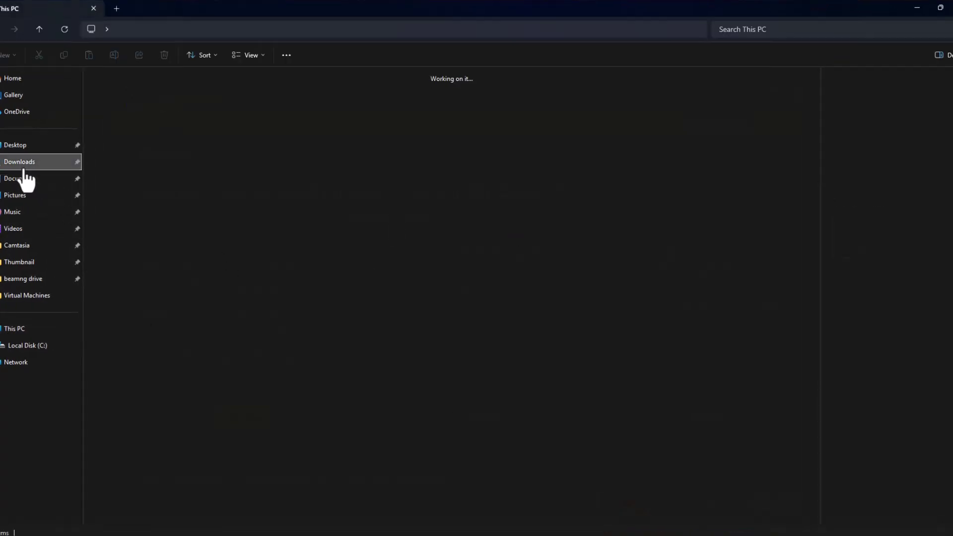
left_click(497, 410)
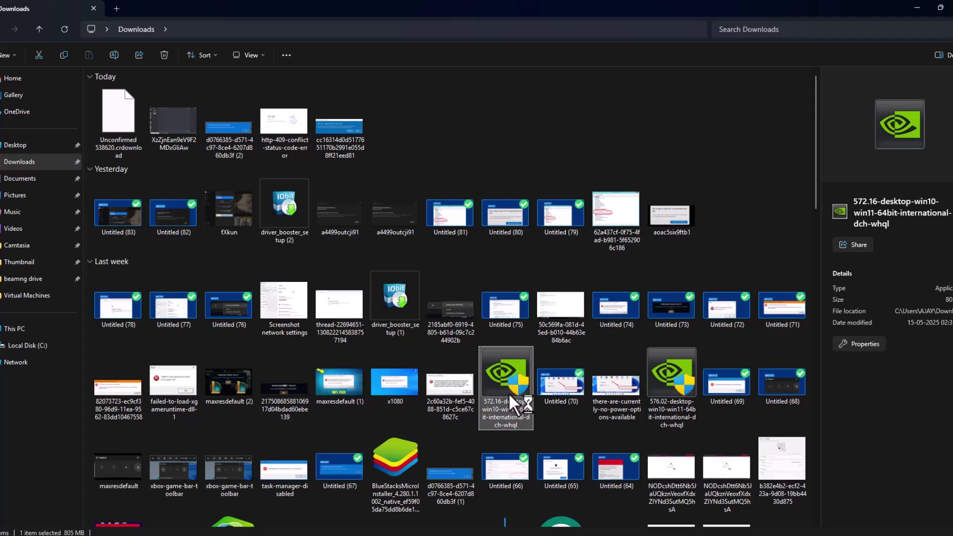
left_click(446, 300)
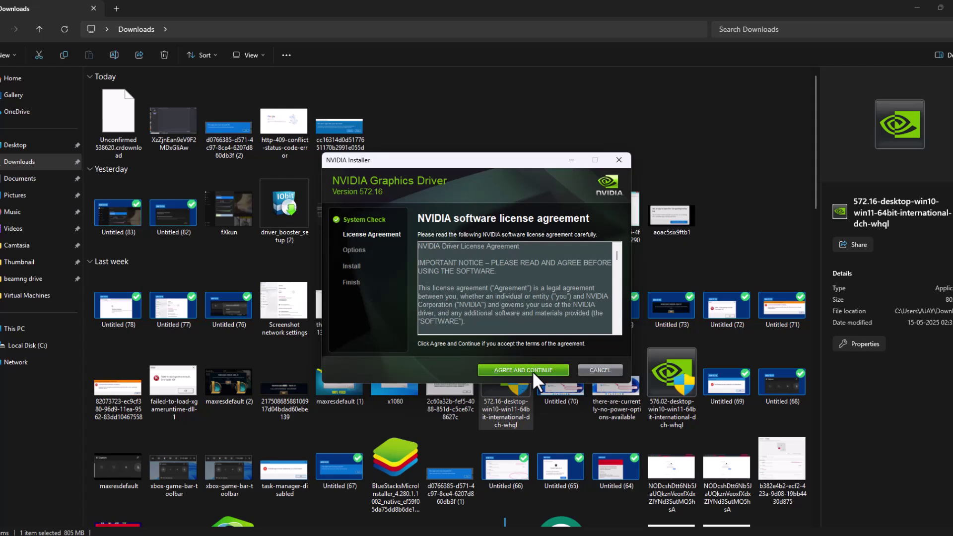
Step: Accept the license, choose Custom (Advanced) with clean installation ticked, then close the installer
left_click(532, 370)
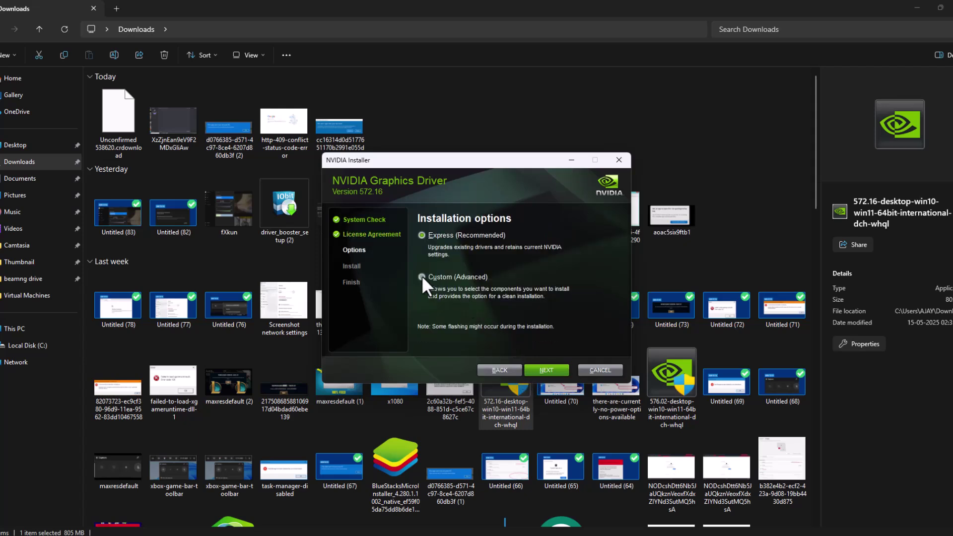
left_click(547, 369)
left_click(422, 314)
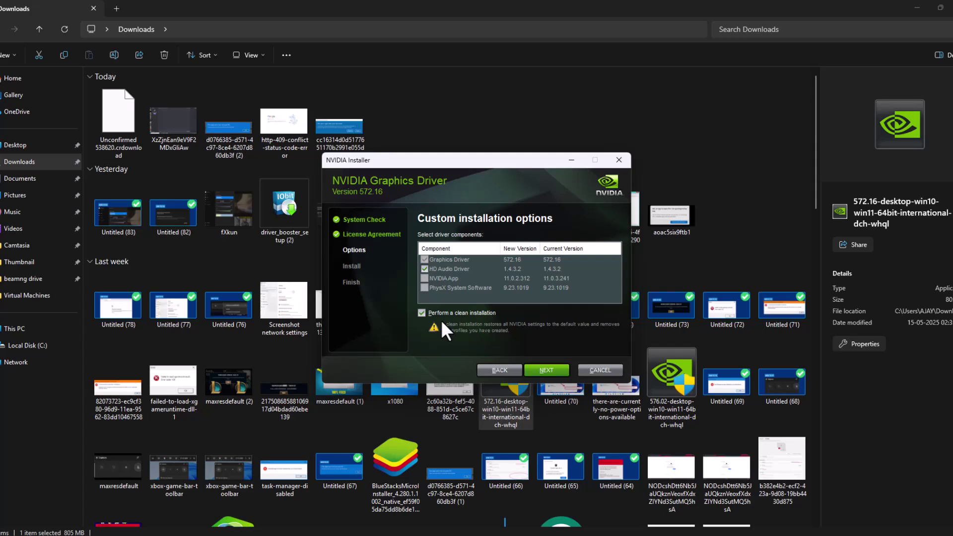
left_click(598, 369)
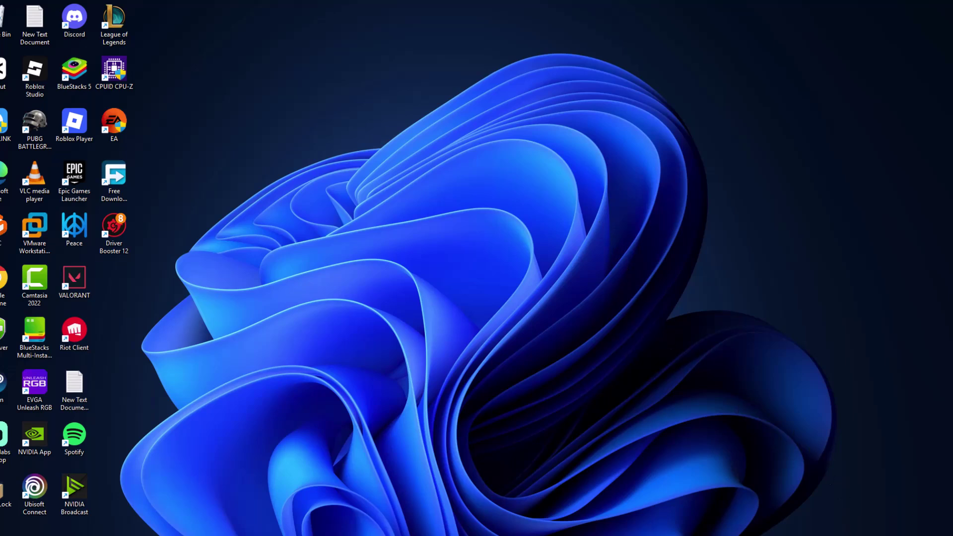
left_click(841, 534)
left_click(800, 478)
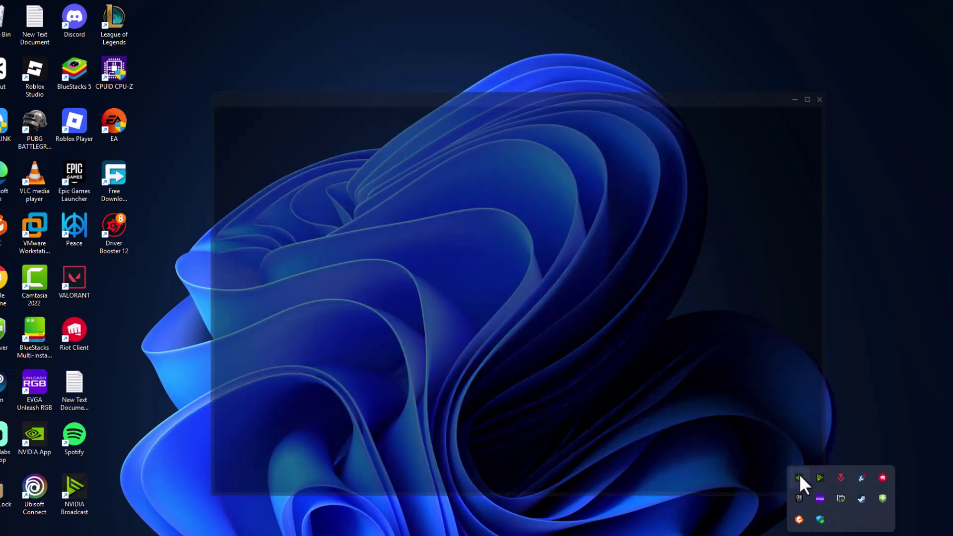
left_click(205, 140)
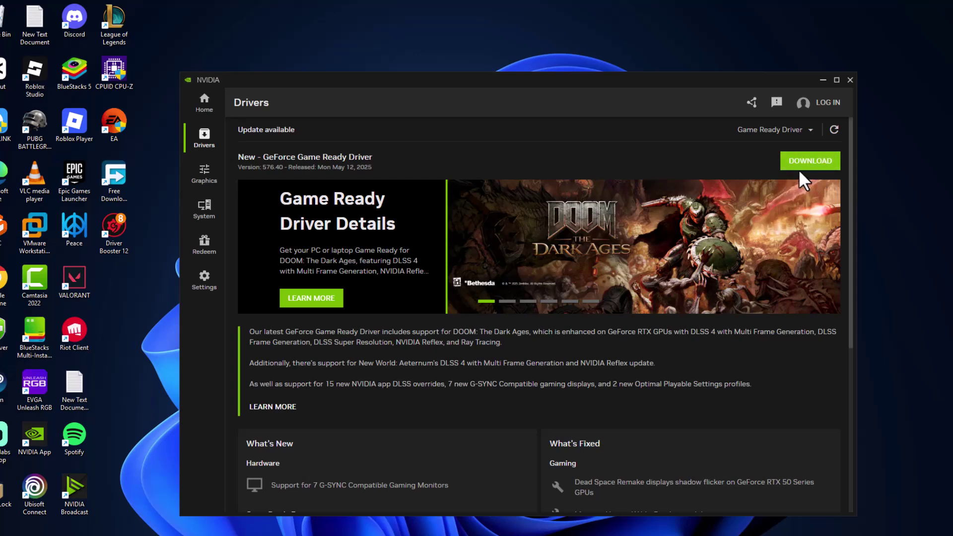
left_click(822, 88)
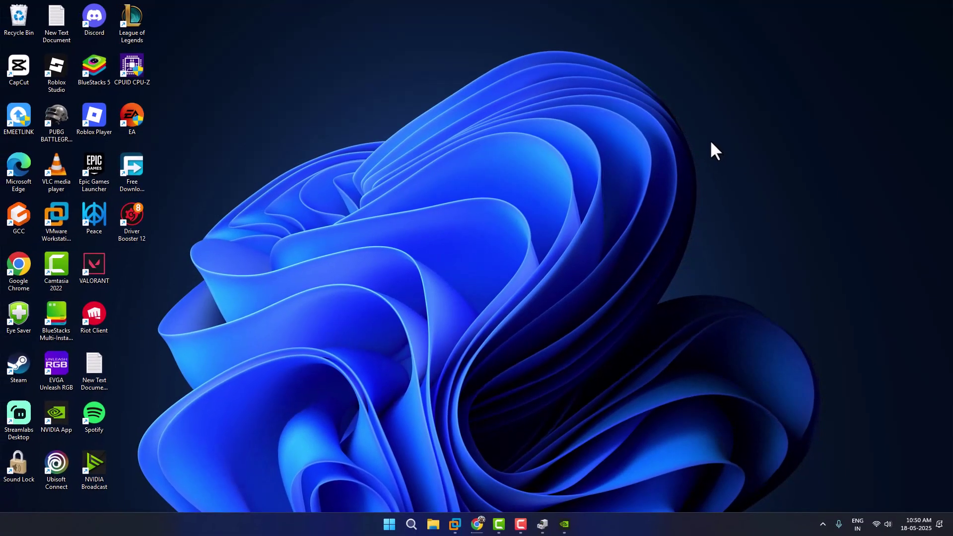